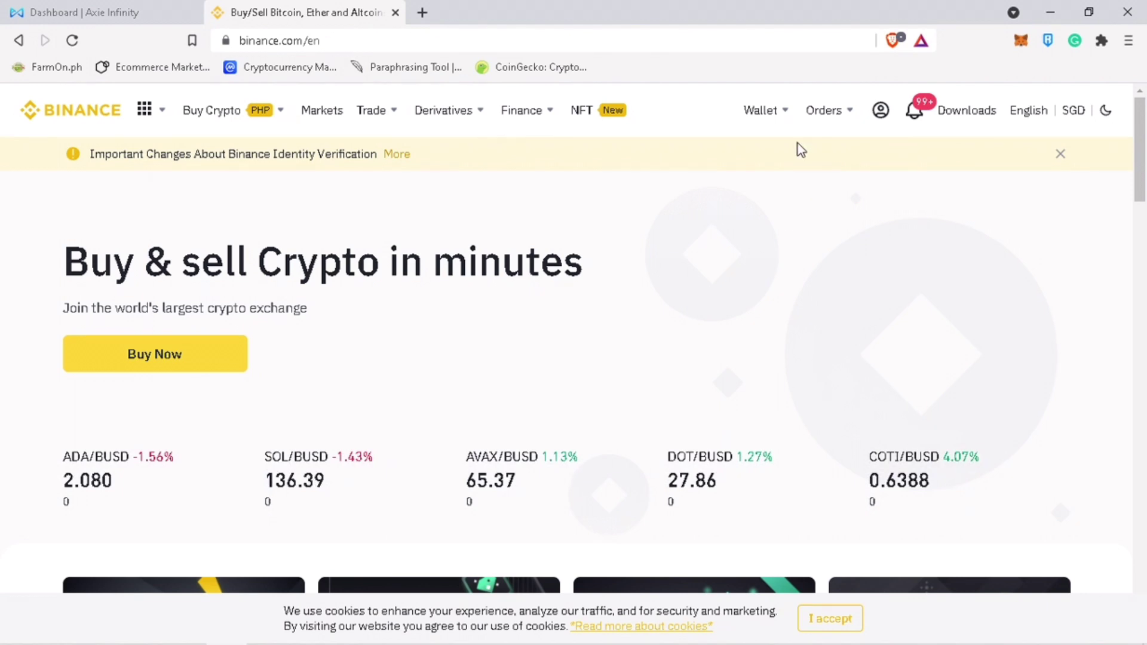
- Open the Deposit Crypto page from the Binance wallet Overview
{"action": "mouse_move", "coordinate": [769, 124]}
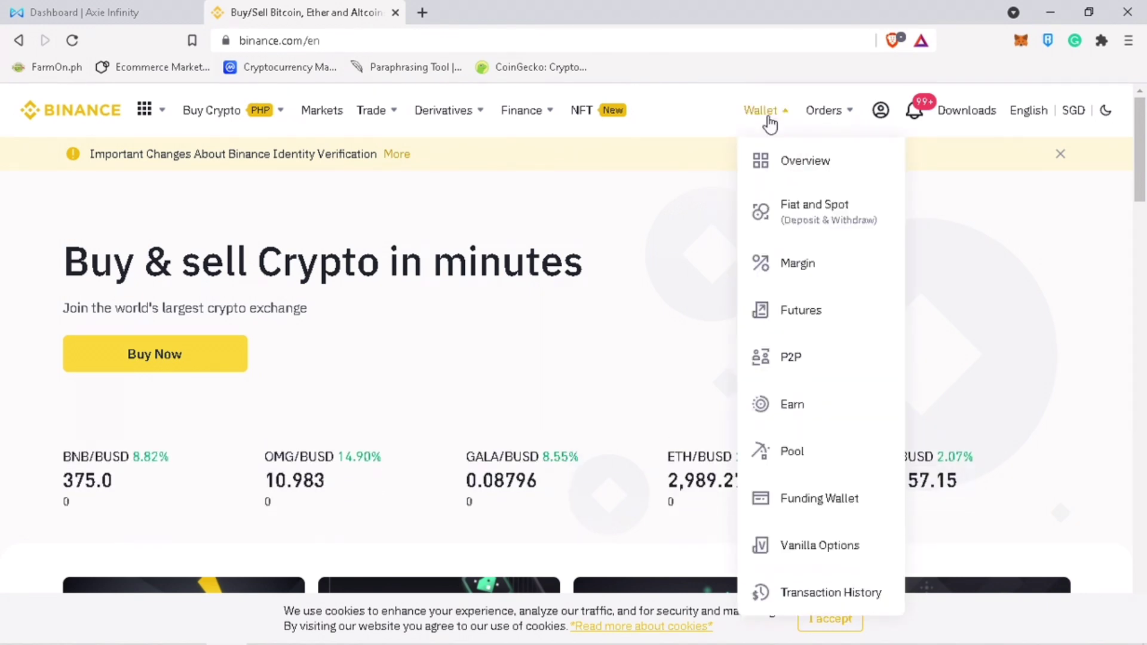
{"action": "left_click", "coordinate": [778, 166]}
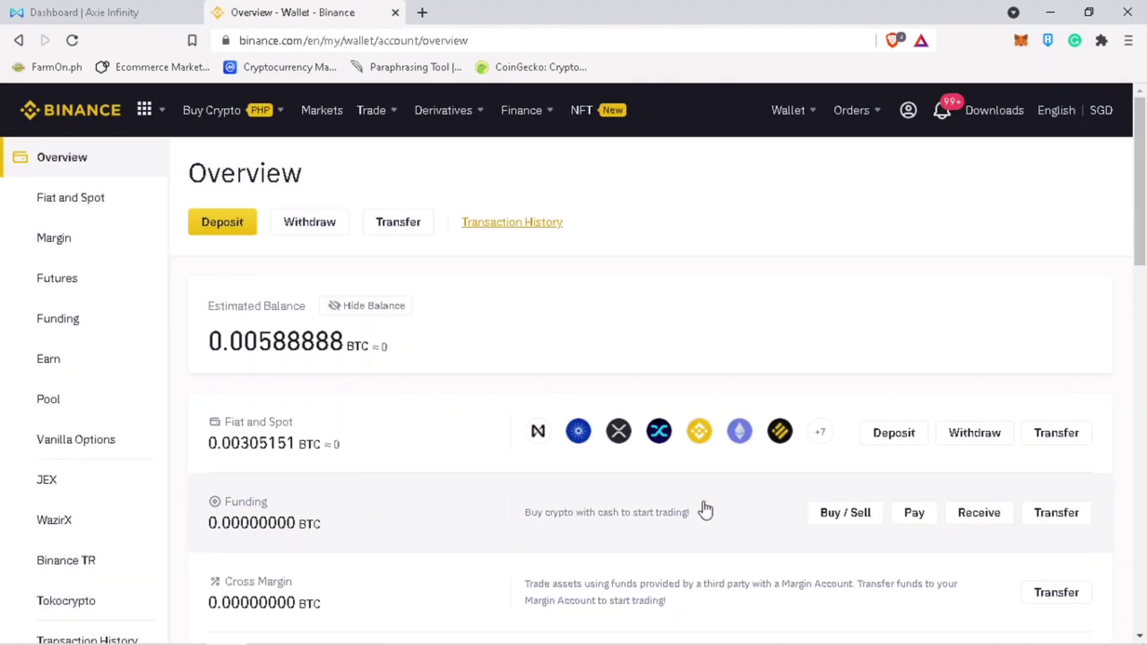
{"action": "left_click", "coordinate": [233, 229]}
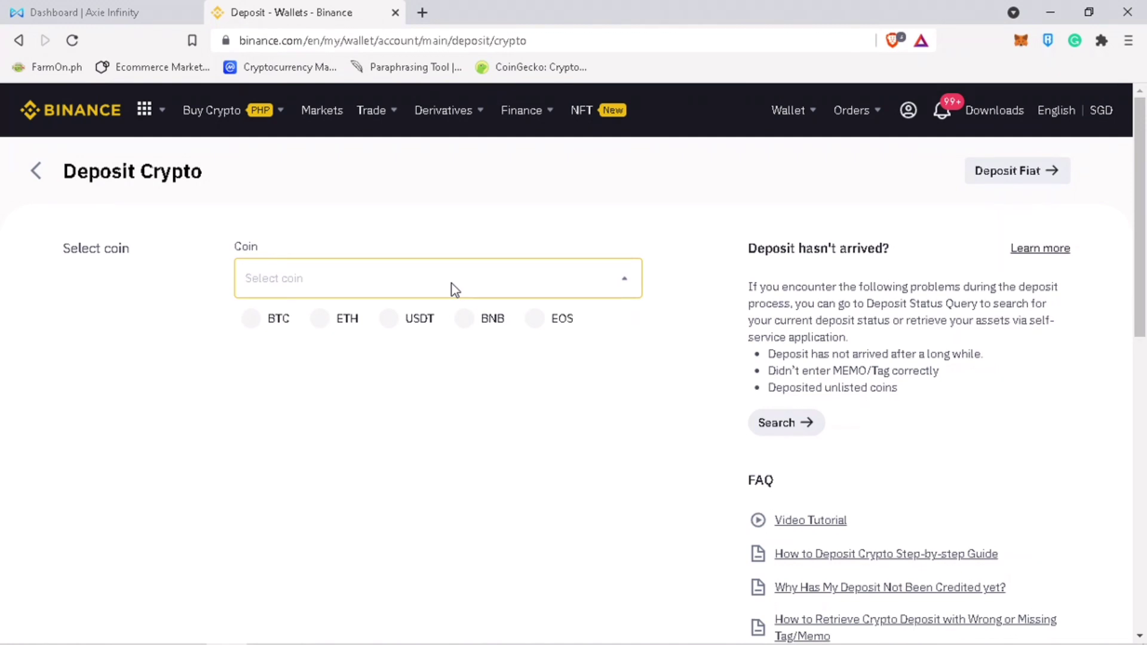
- Choose SLP as the deposit coin on the RON Ronin network
{"action": "type", "text": "slp"}
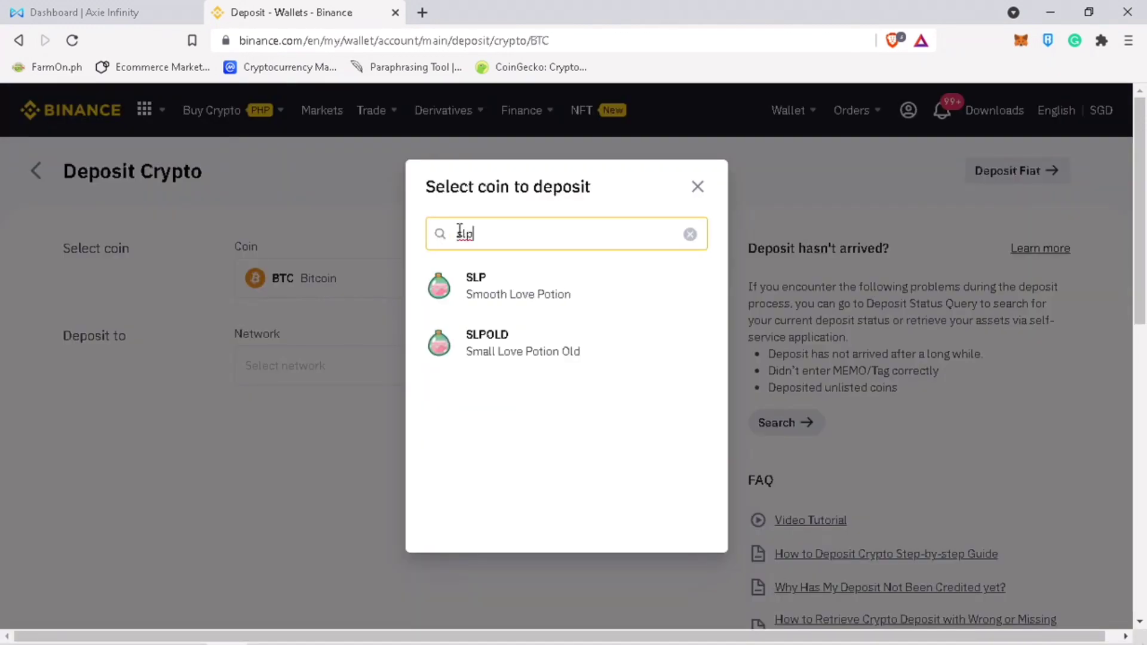
{"action": "left_click", "coordinate": [630, 294]}
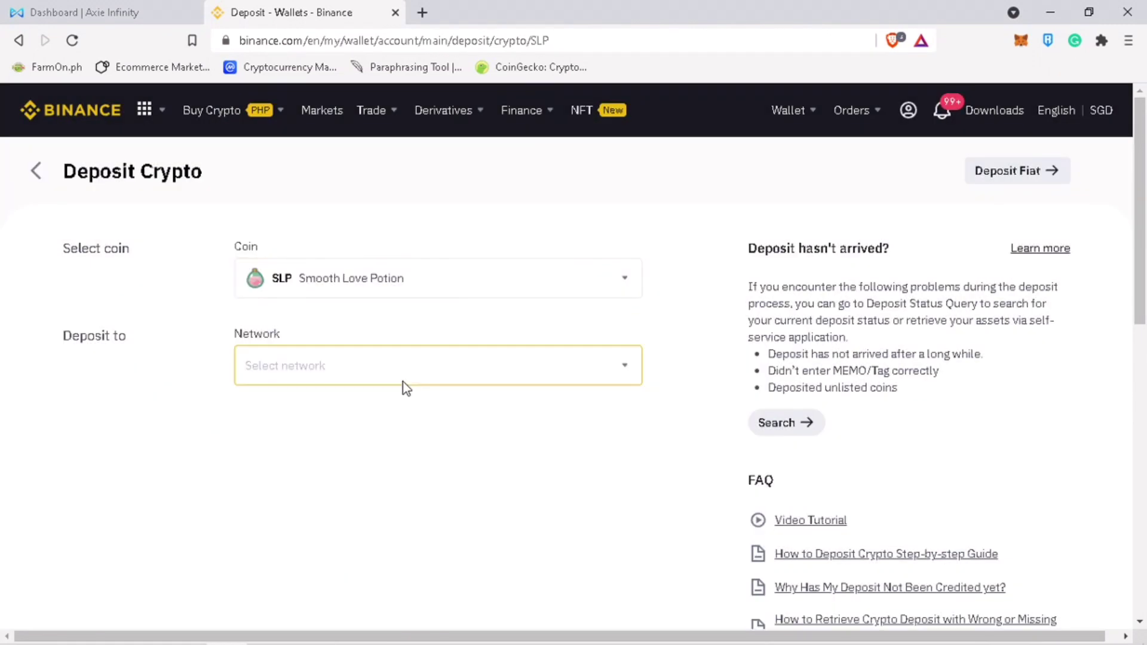
{"action": "left_click", "coordinate": [403, 381]}
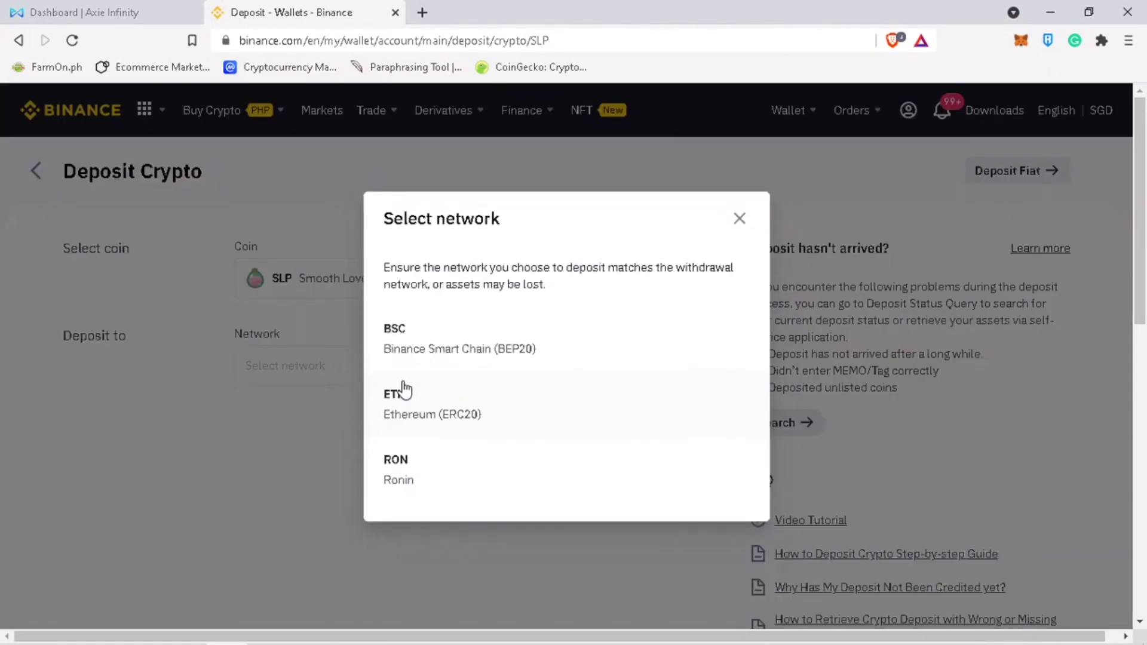
{"action": "left_click", "coordinate": [425, 486]}
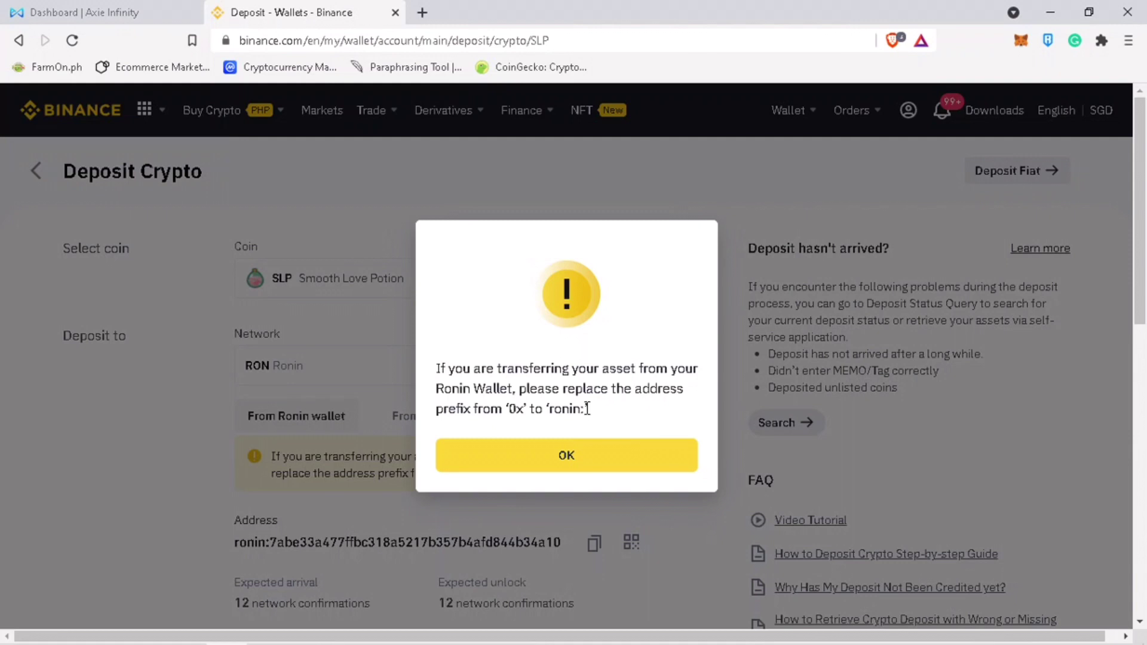
- Dismiss the ronin: prefix warning and copy the SLP deposit address
{"action": "left_click_drag", "start_coordinate": [585, 409], "coordinate": [554, 412]}
{"action": "left_click", "coordinate": [620, 458]}
{"action": "left_click", "coordinate": [620, 458]}
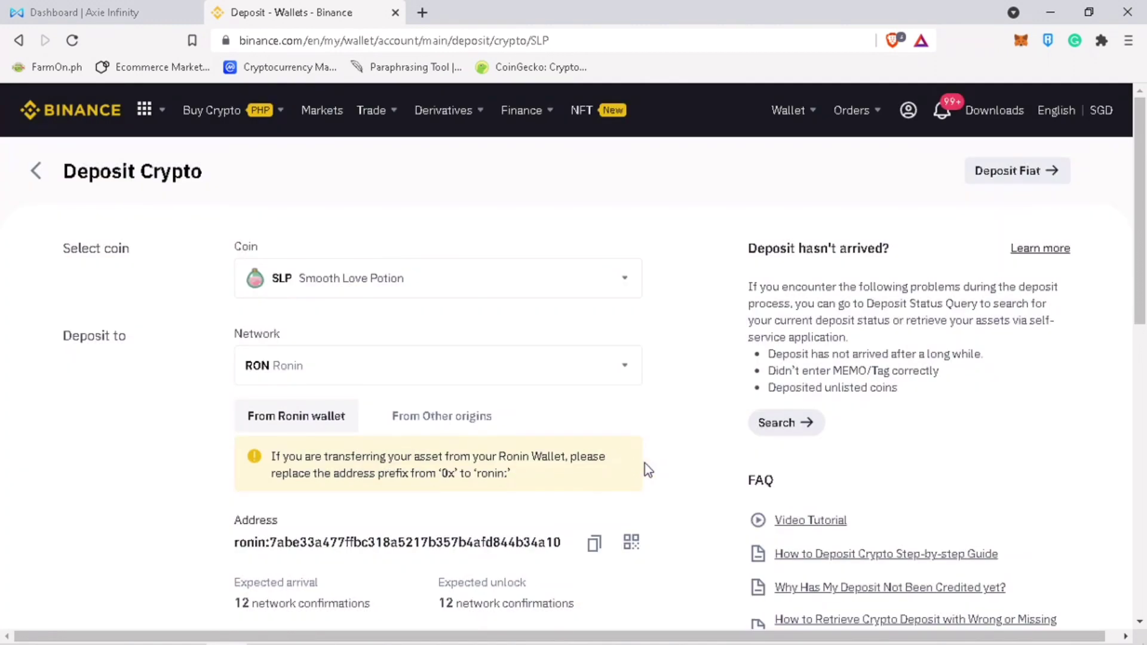
{"action": "scroll", "coordinate": [651, 473], "scroll_direction": "down", "scroll_amount": 2}
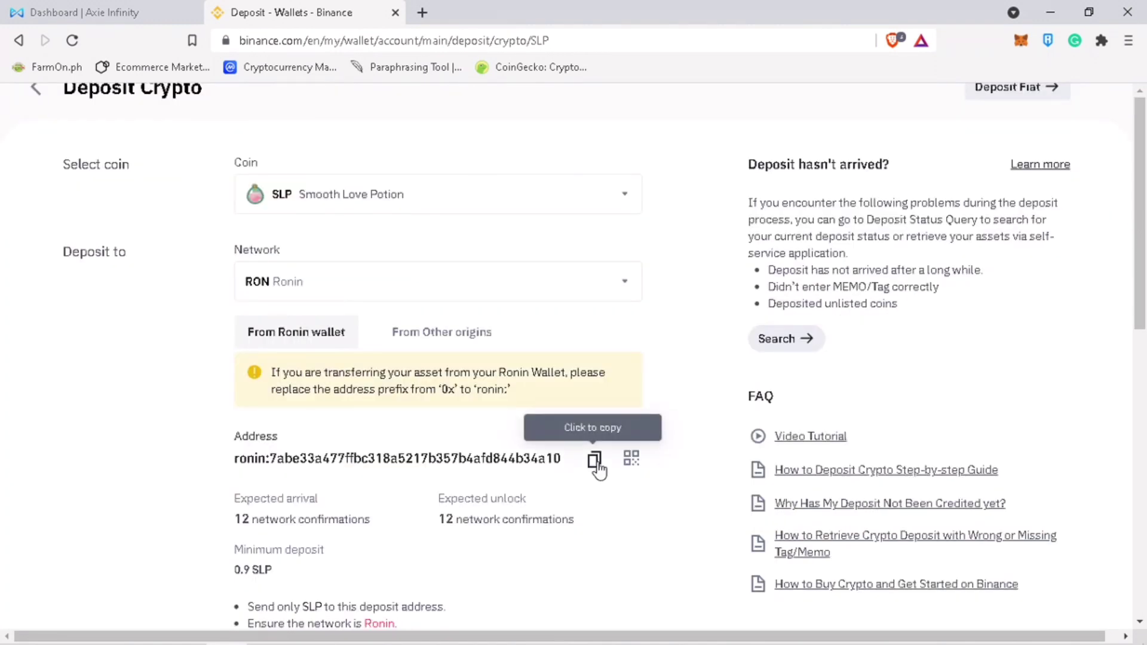
{"action": "left_click", "coordinate": [592, 463]}
- Start a Ronin Wallet send addressed to the copied Binance deposit address
{"action": "left_click", "coordinate": [103, 9]}
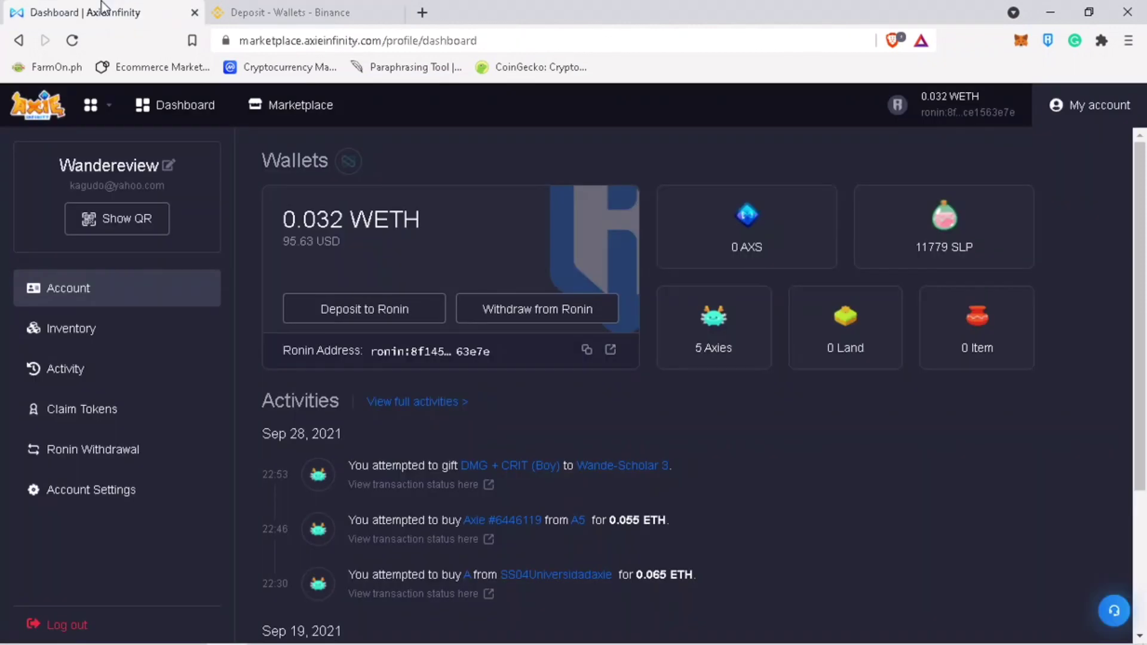
{"action": "left_click", "coordinate": [1048, 41]}
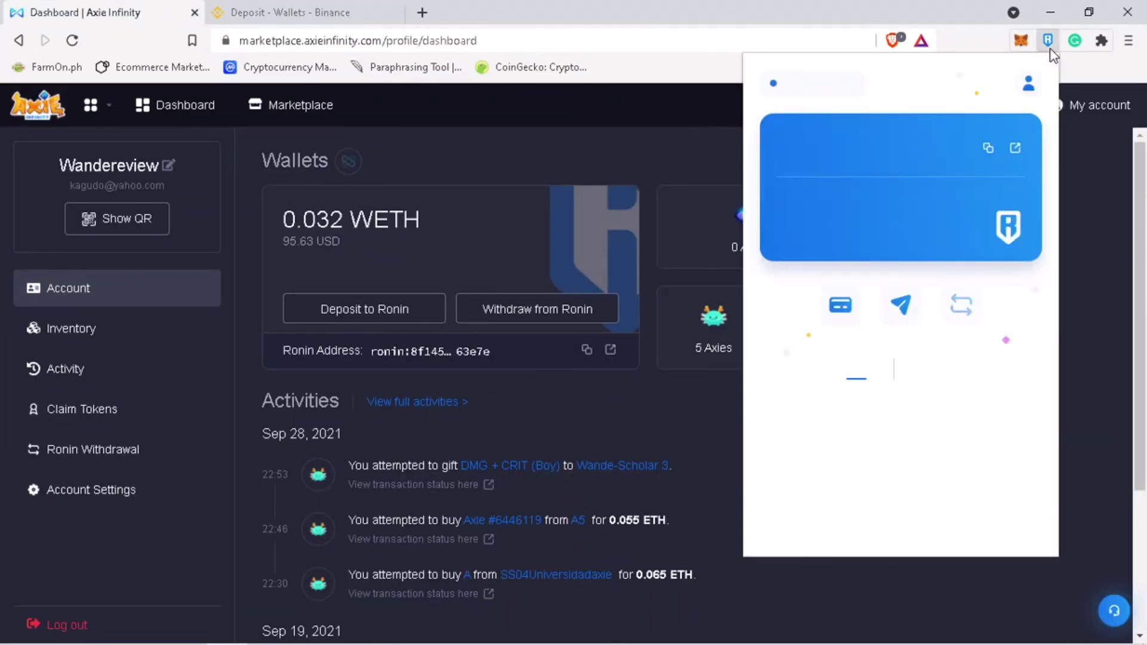
{"action": "left_click", "coordinate": [903, 294]}
{"action": "left_click", "coordinate": [821, 216]}
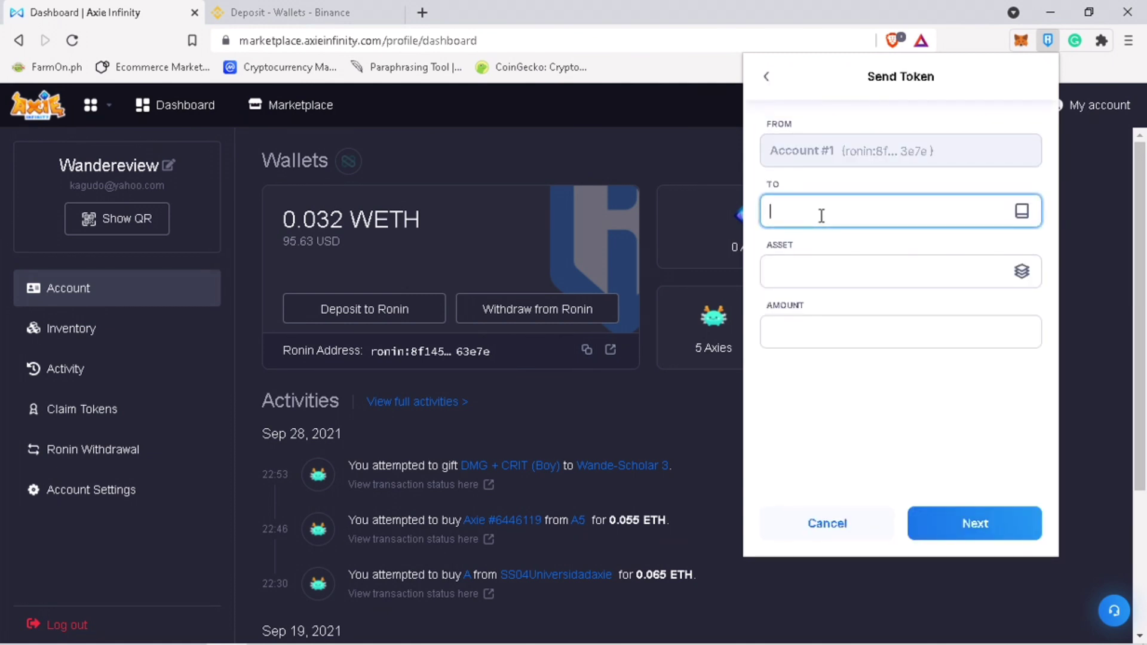
{"action": "key", "text": "ctrl+v"}
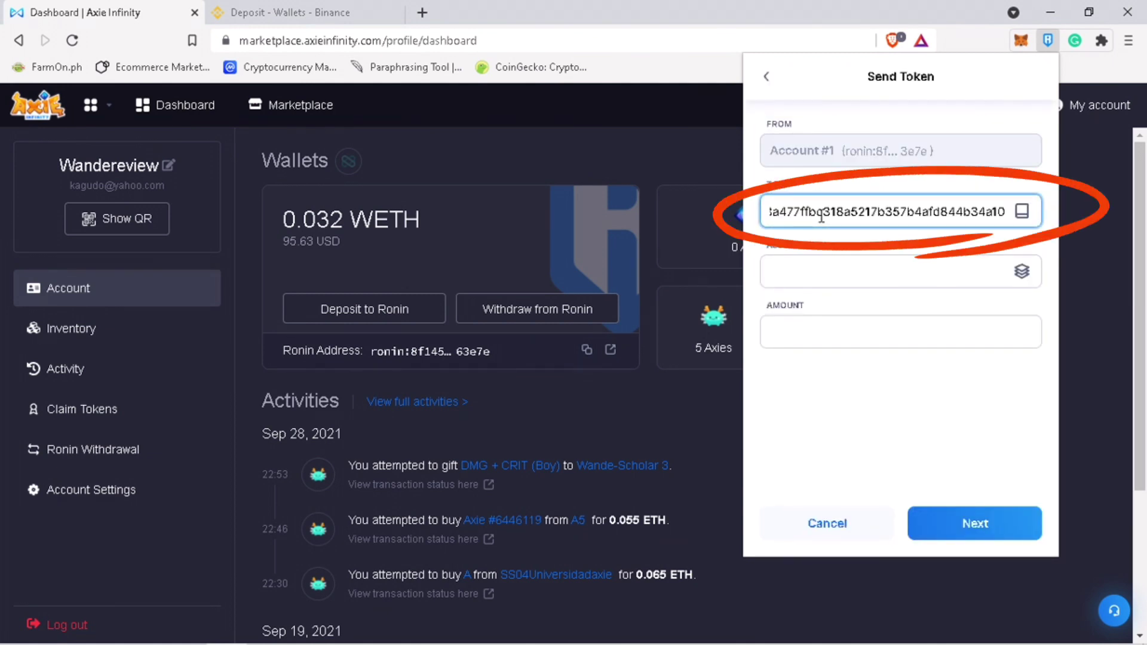
- Choose SLP as the asset and enter an amount of 10
{"action": "left_click", "coordinate": [820, 267]}
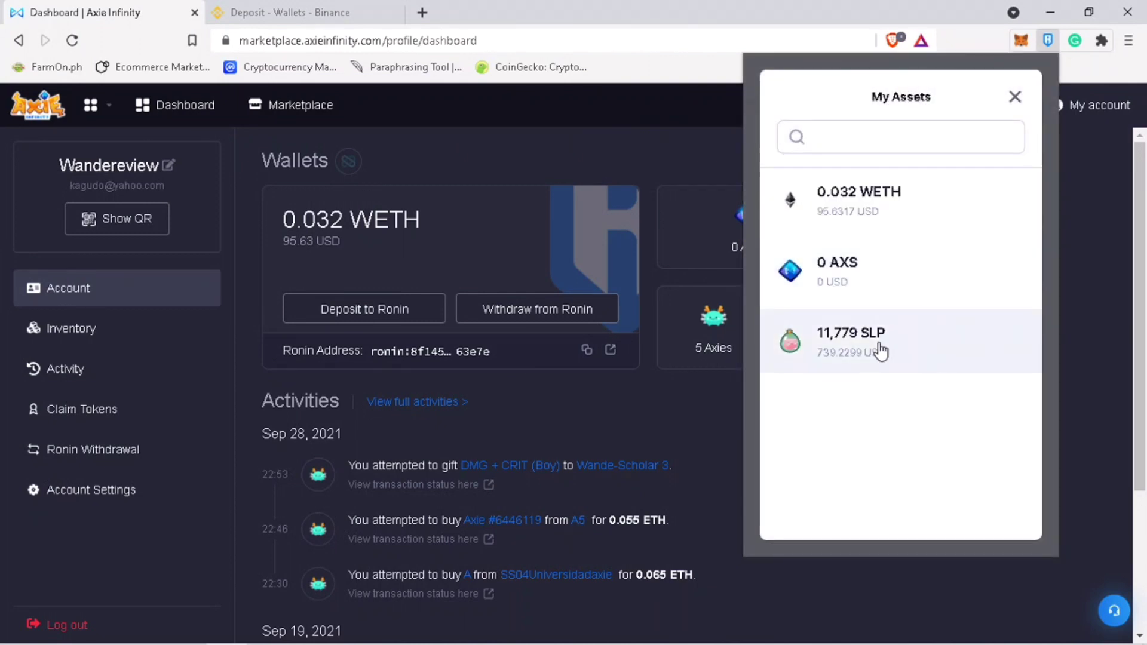
{"action": "left_click", "coordinate": [880, 351]}
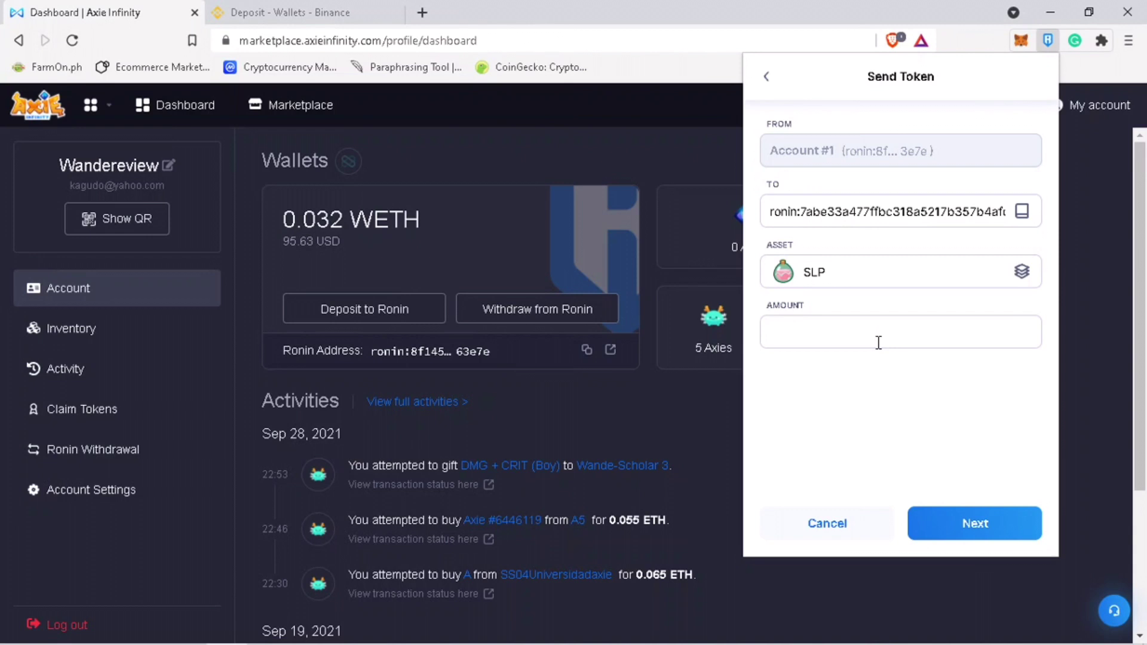
{"action": "left_click", "coordinate": [873, 339]}
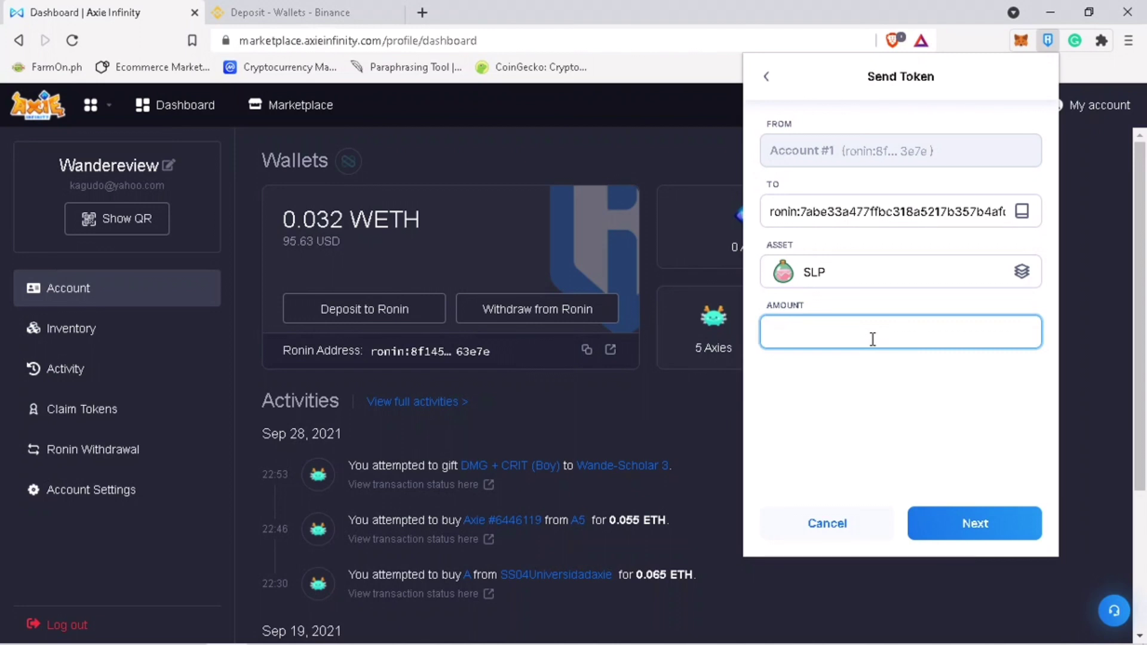
{"action": "type", "text": "10"}
- Confirm sending the 10 SLP to the Binance deposit address
{"action": "left_click", "coordinate": [999, 546]}
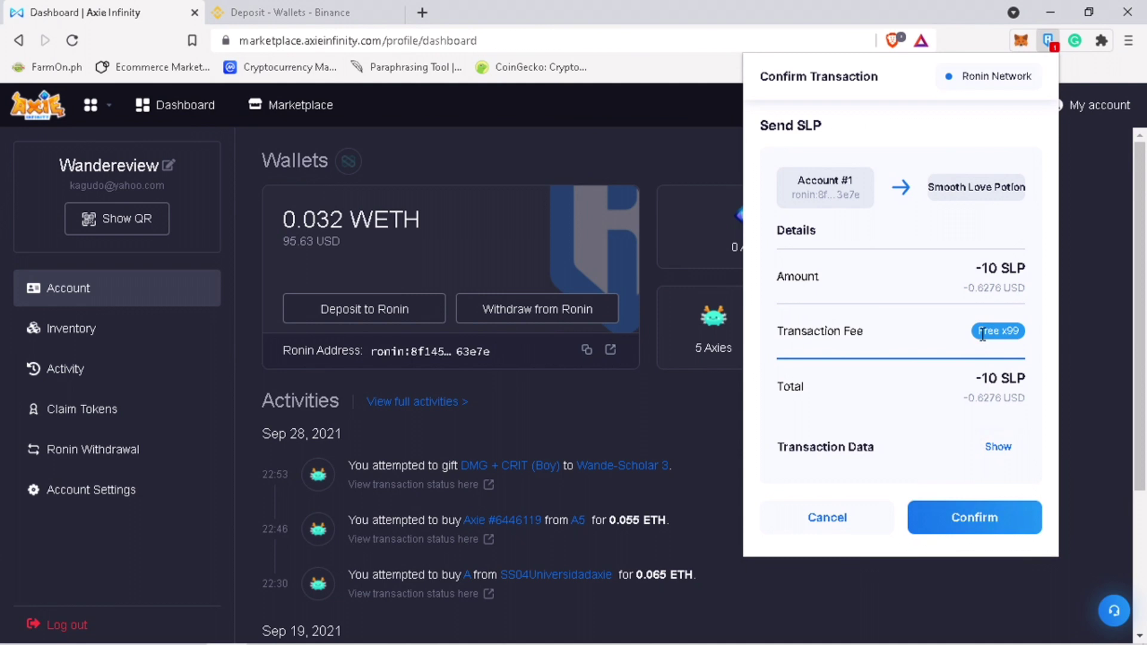
{"action": "left_click", "coordinate": [959, 518]}
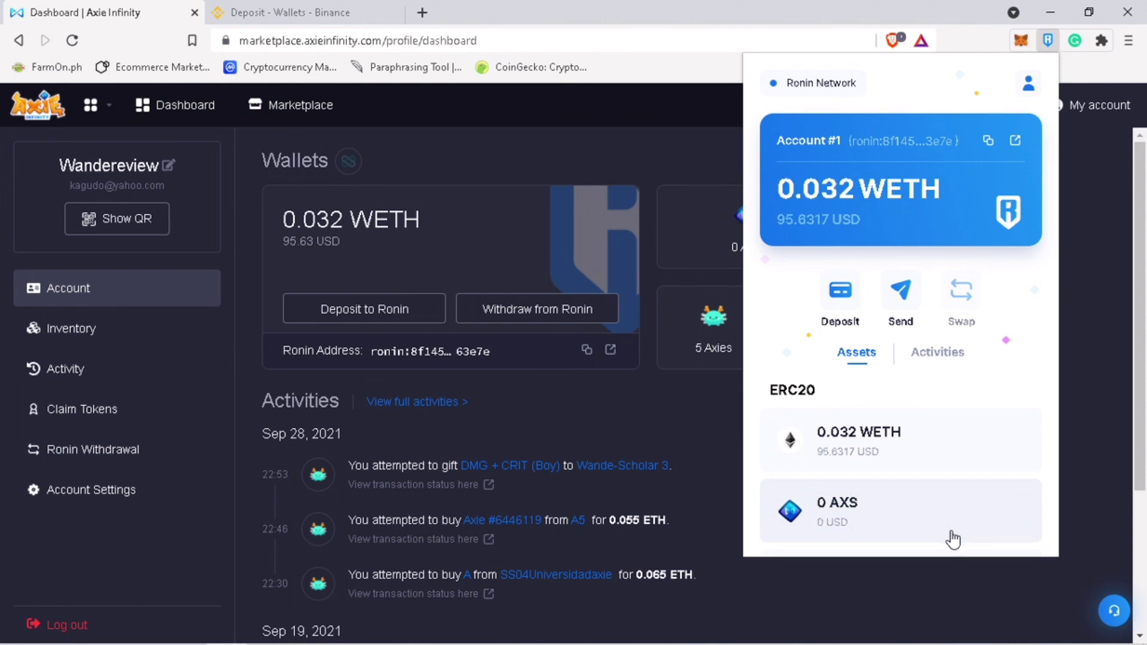
{"action": "scroll", "coordinate": [953, 532], "scroll_direction": "down", "scroll_amount": 2}
- Check Binance's recent activity and highlight the 10 SLP that arrived
{"action": "left_click", "coordinate": [938, 270]}
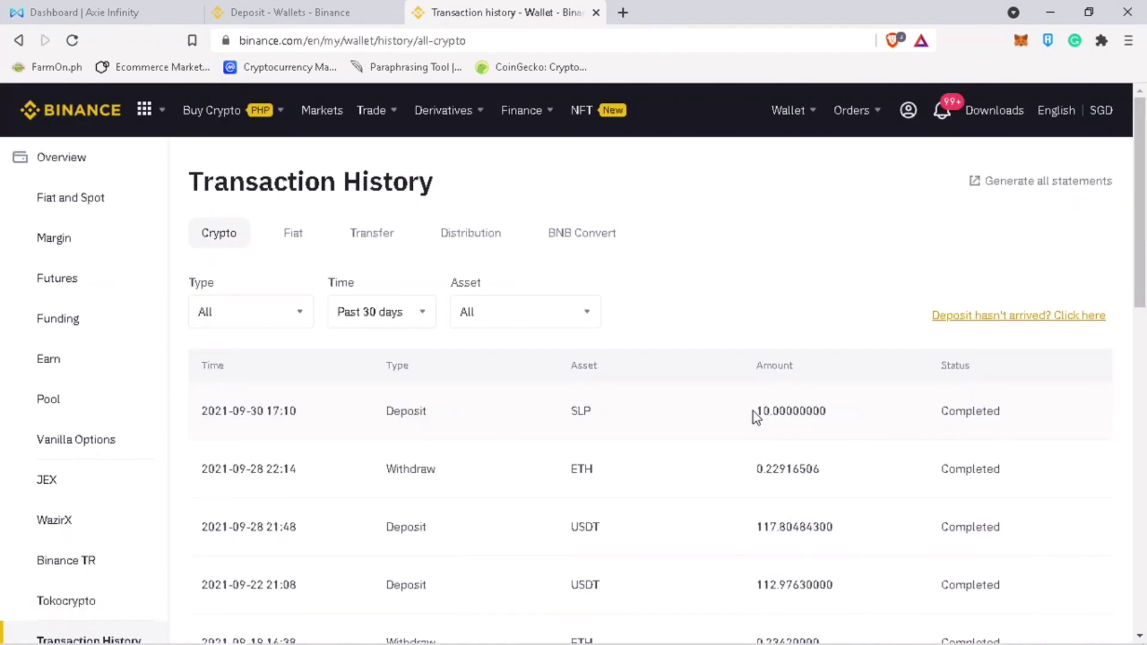
{"action": "left_click_drag", "start_coordinate": [754, 411], "coordinate": [838, 418]}
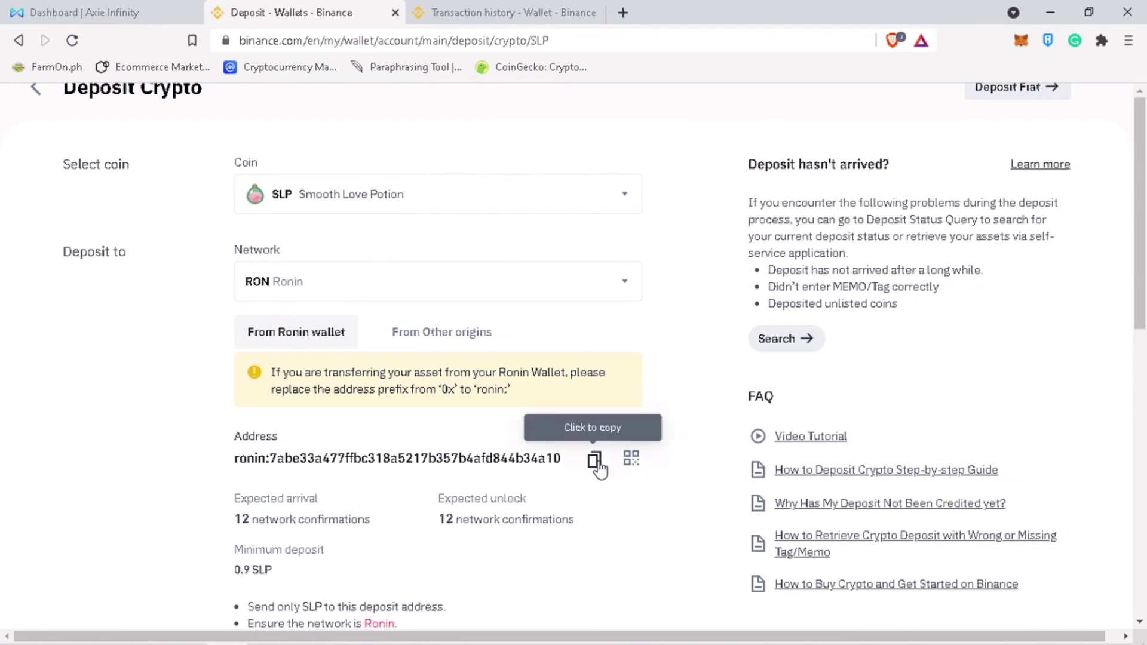
- Copy the Binance SLP address and paste it as a new Ronin Wallet send recipient
{"action": "left_click", "coordinate": [596, 461]}
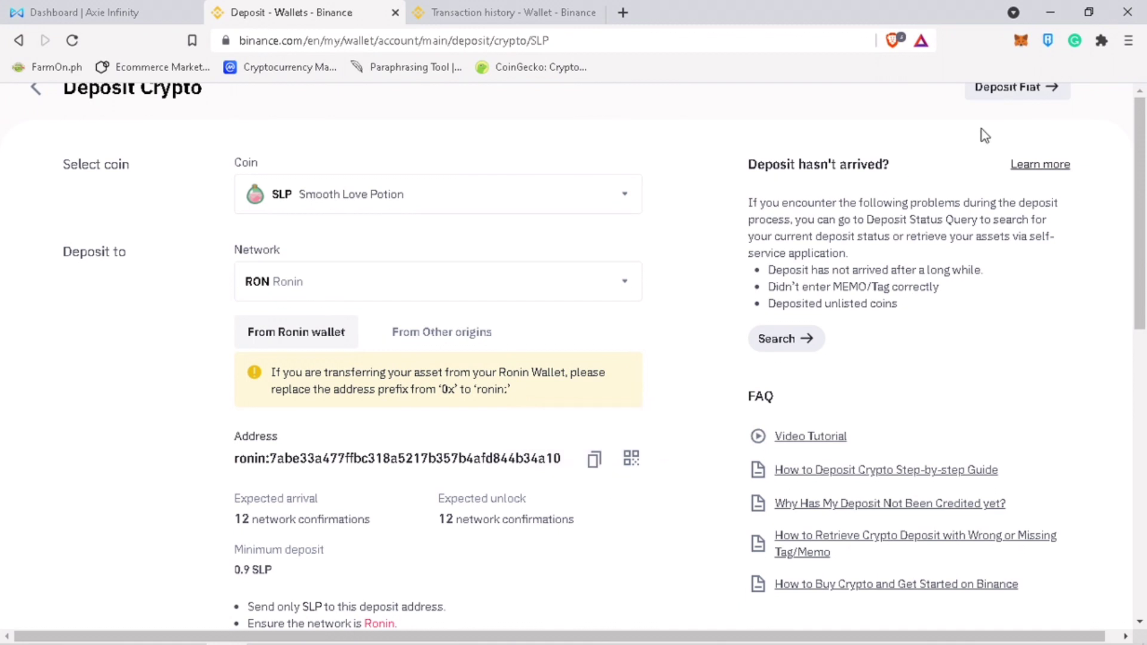
{"action": "left_click", "coordinate": [1048, 42]}
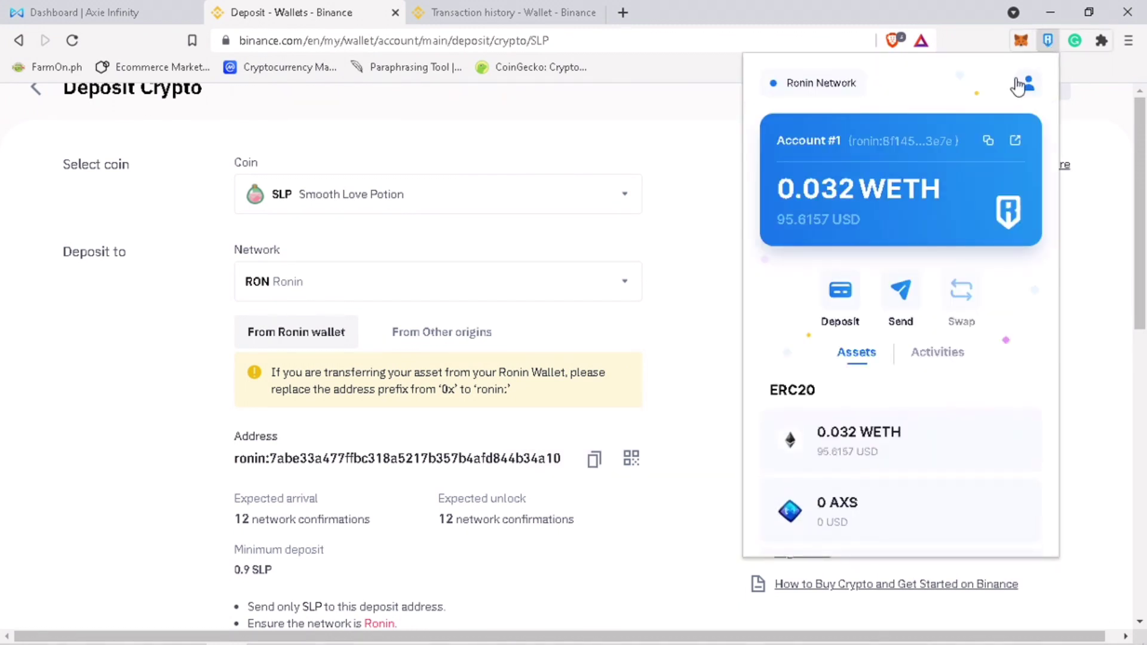
{"action": "left_click", "coordinate": [918, 299]}
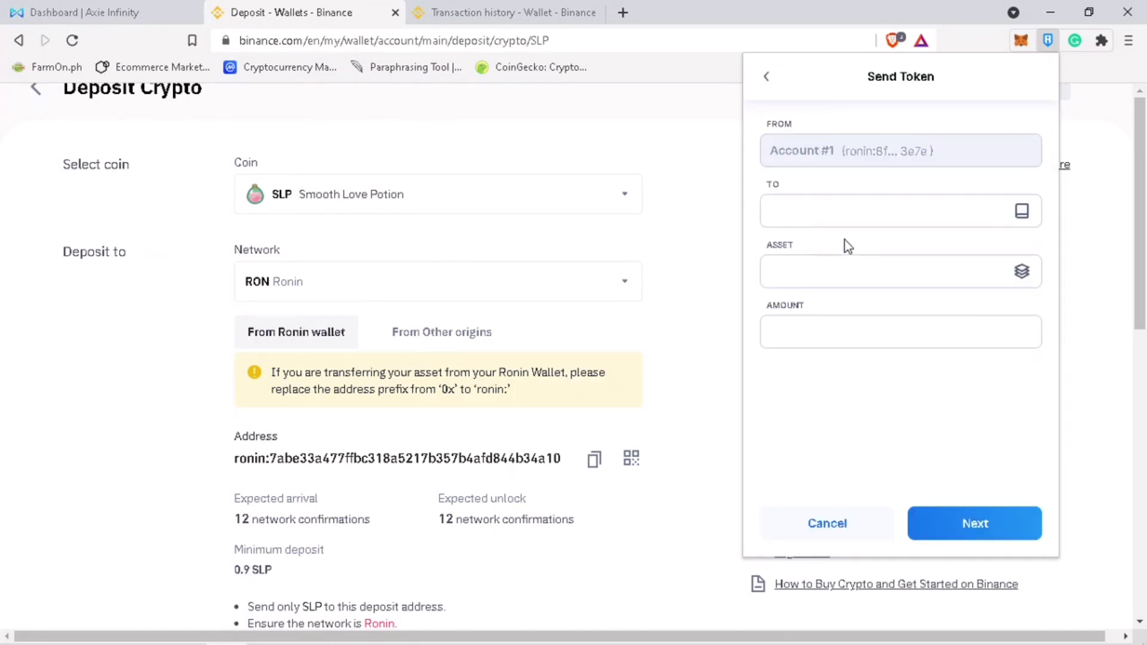
{"action": "left_click", "coordinate": [818, 212]}
{"action": "key", "text": "ctrl+v"}
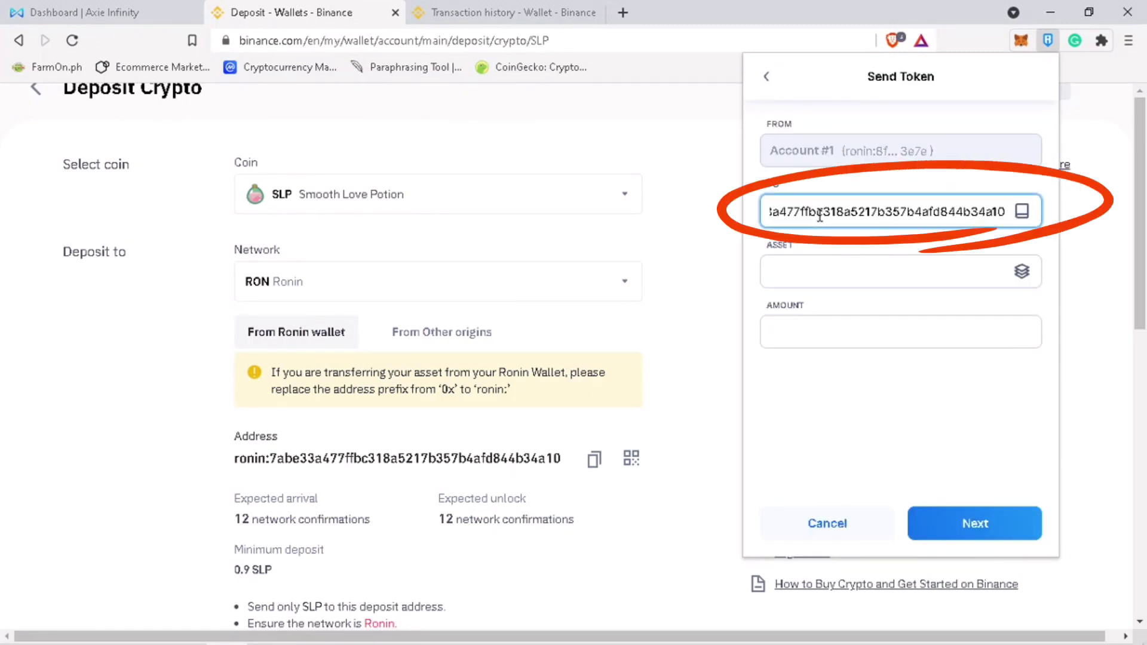
- Choose SLP, enter an amount of 11769, and proceed to review
{"action": "left_click", "coordinate": [810, 266]}
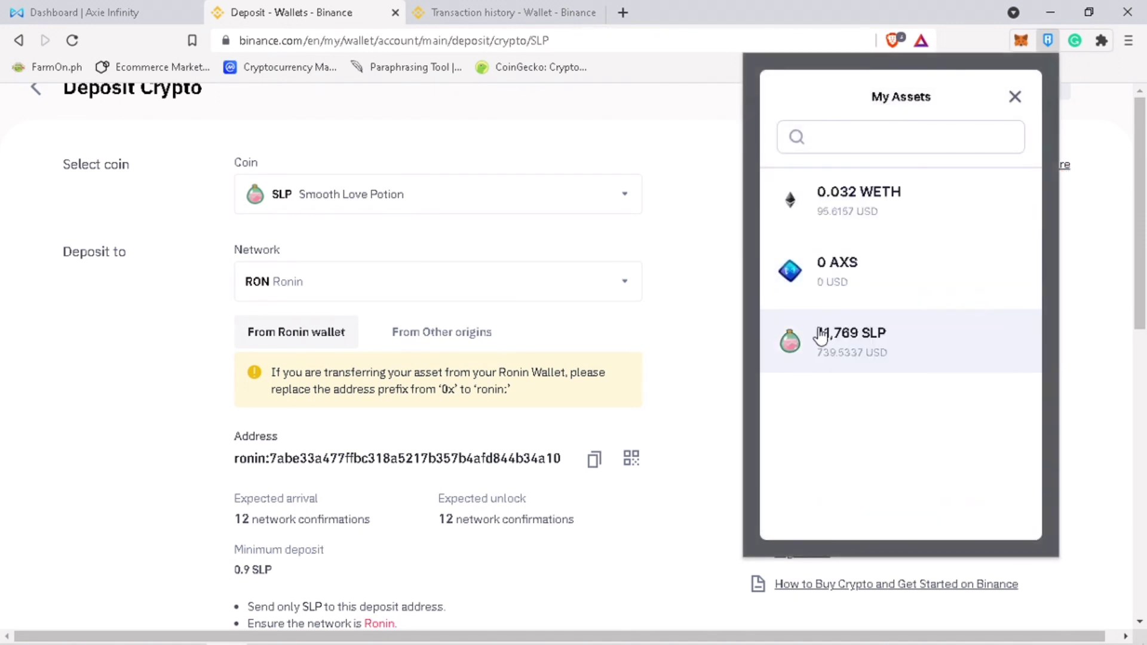
{"action": "left_click", "coordinate": [828, 370]}
{"action": "left_click", "coordinate": [827, 328]}
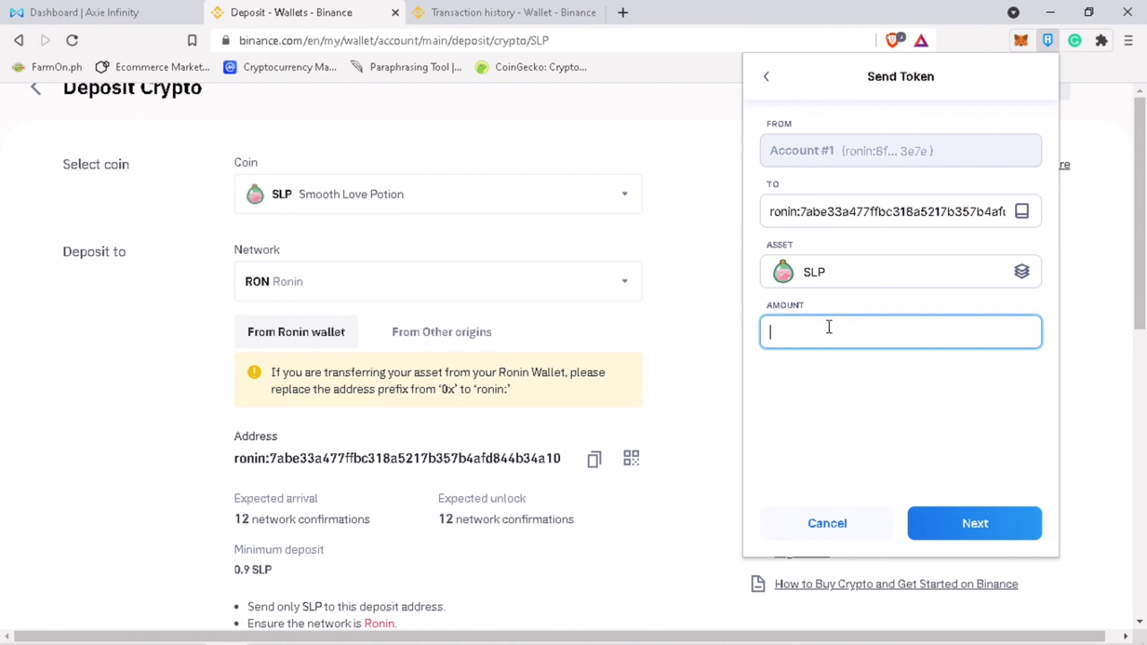
{"action": "type", "text": "11769"}
{"action": "left_click", "coordinate": [994, 527]}
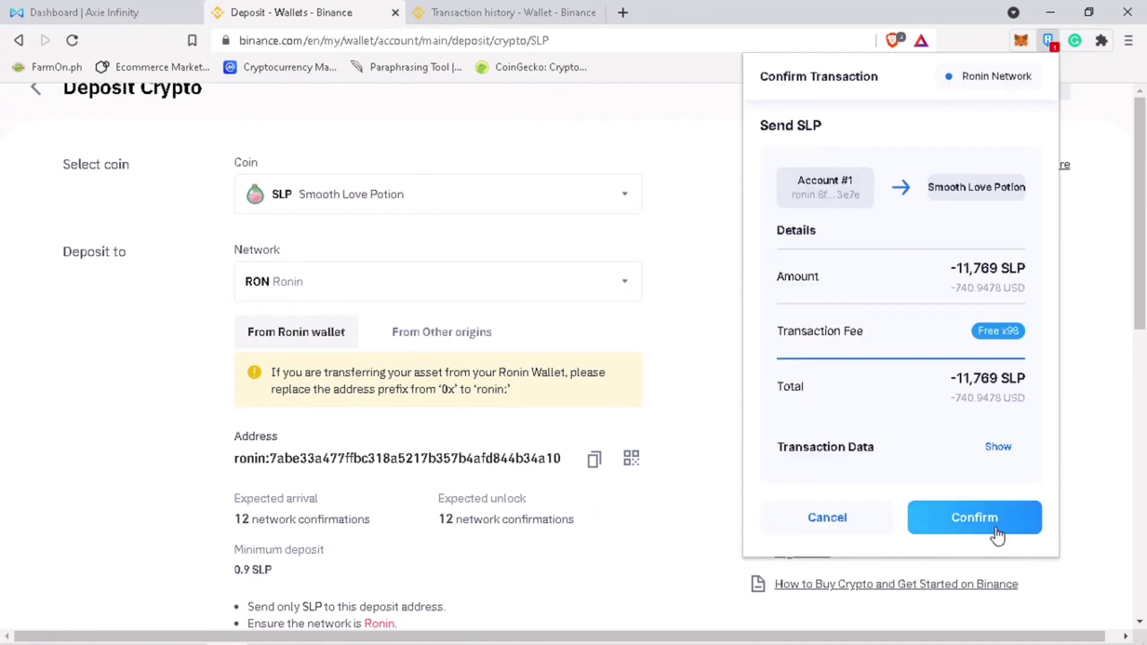
- Confirm sending 11,769 SLP and view it in the wallet's Activities
{"action": "left_click", "coordinate": [994, 531]}
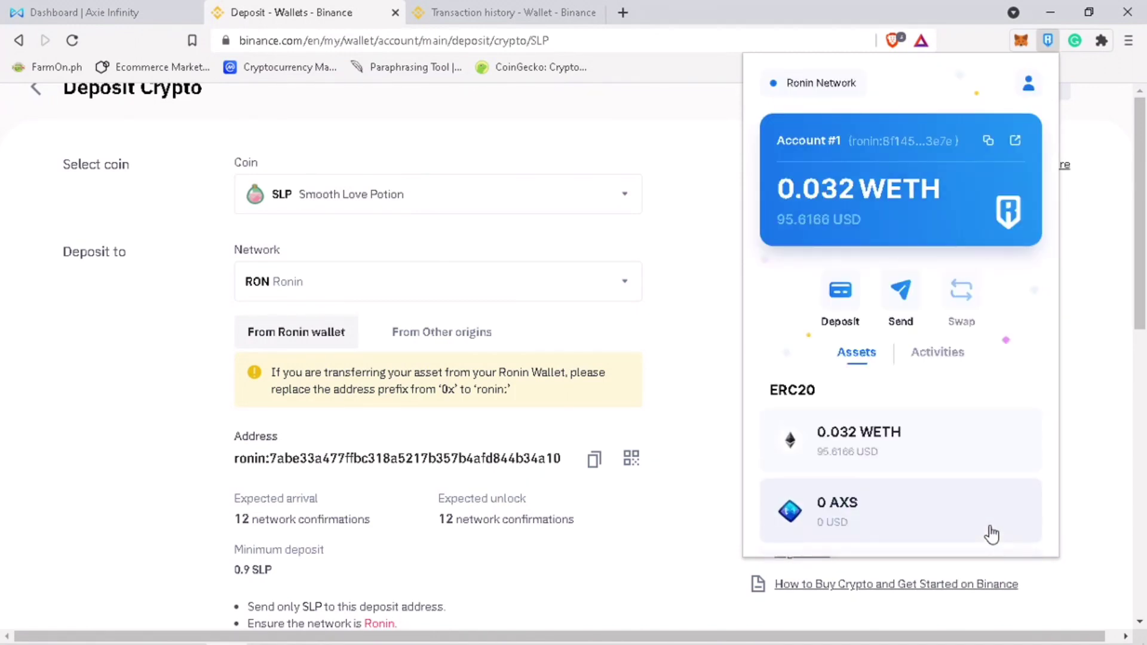
{"action": "scroll", "coordinate": [989, 529], "scroll_direction": "down", "scroll_amount": 3}
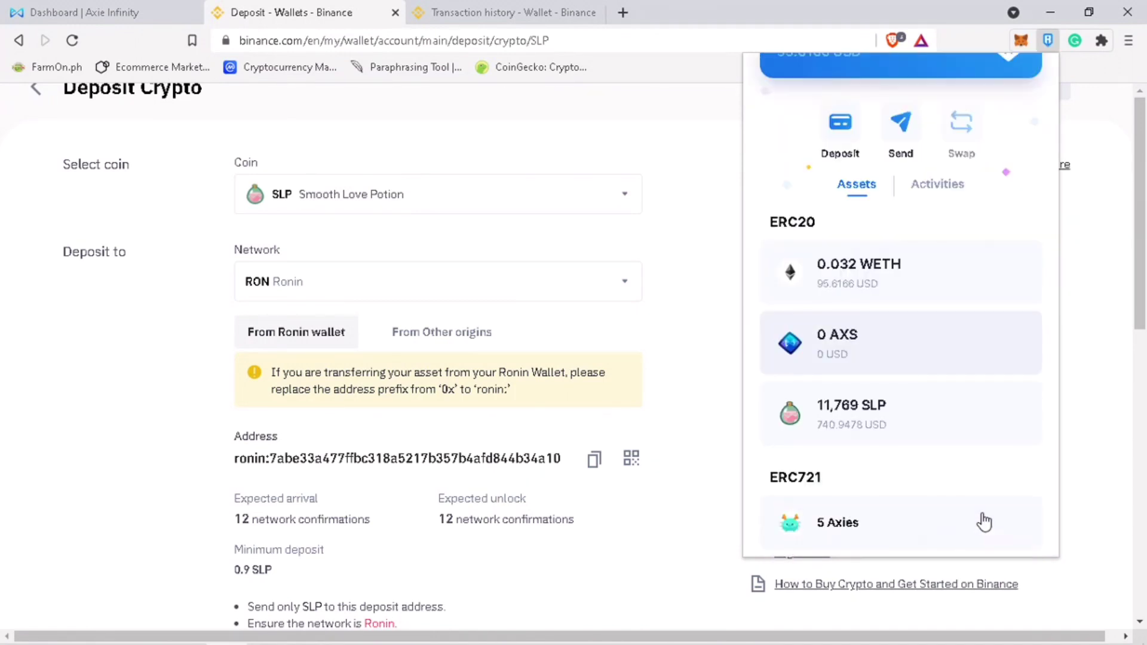
{"action": "scroll", "coordinate": [983, 521], "scroll_direction": "up", "scroll_amount": 2}
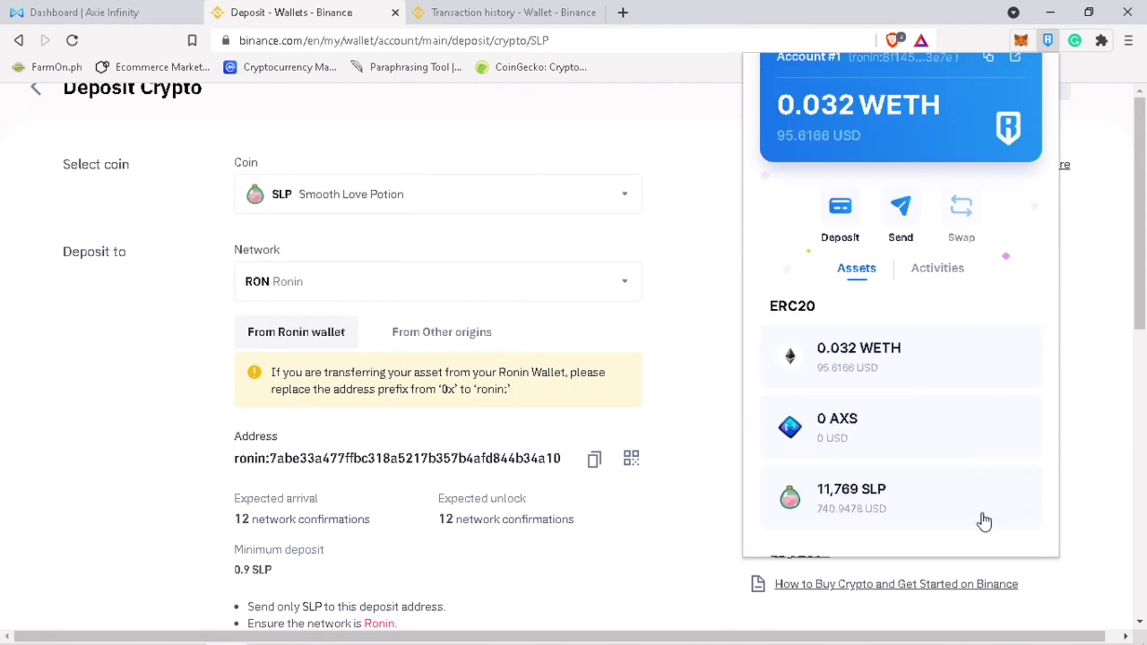
{"action": "left_click", "coordinate": [948, 273]}
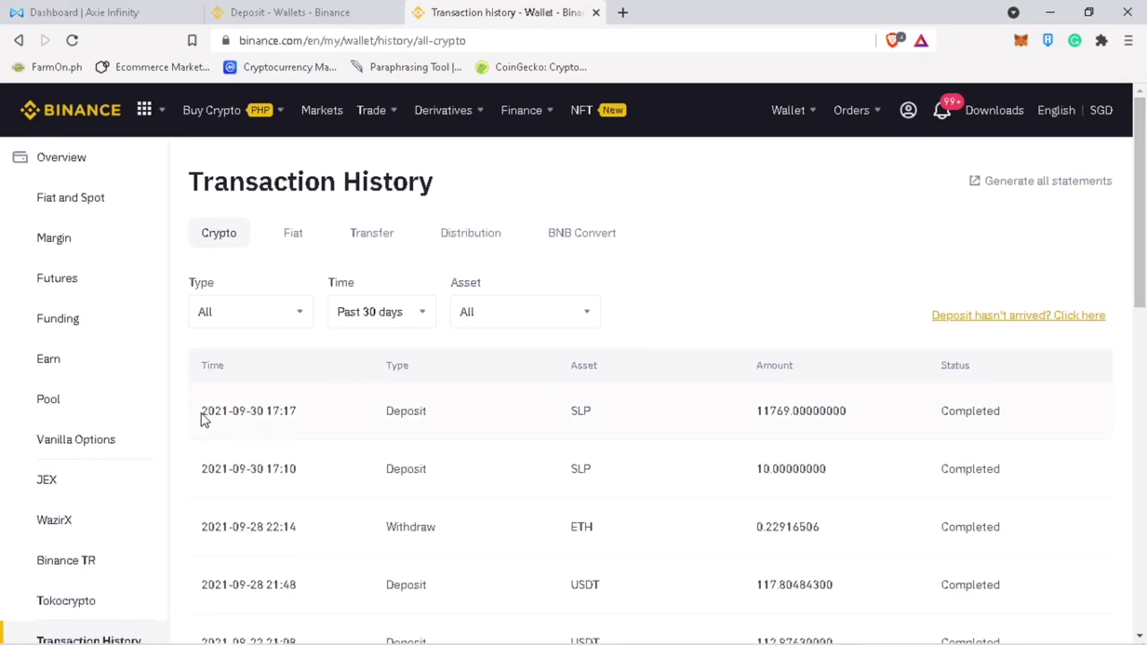
{"action": "left_click_drag", "start_coordinate": [202, 414], "coordinate": [865, 435]}
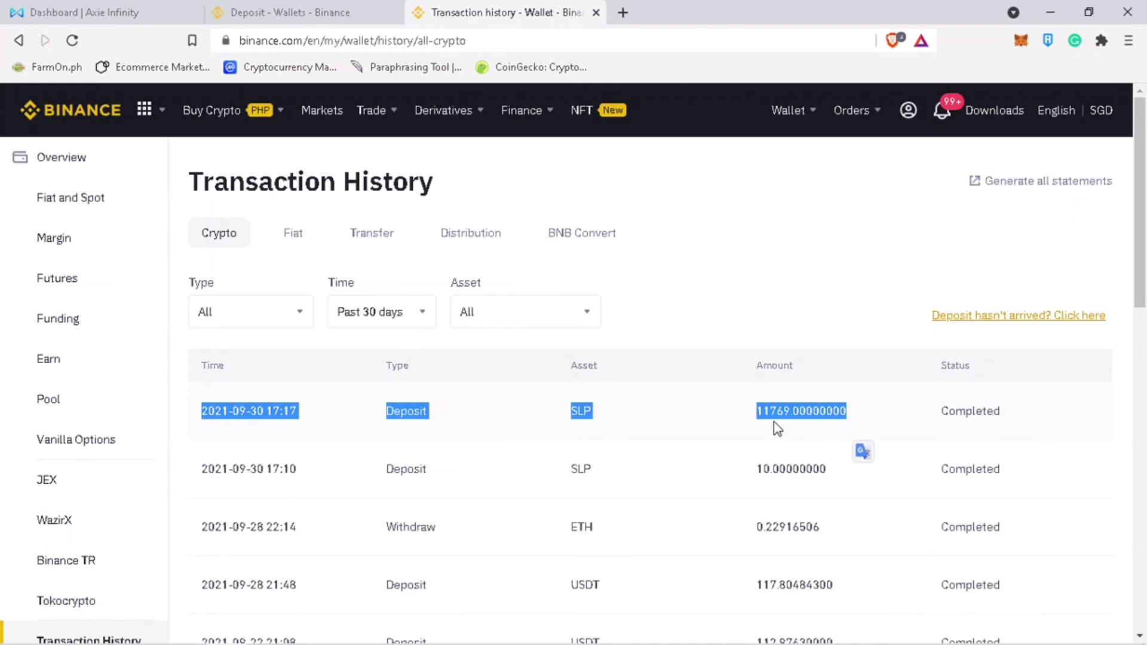